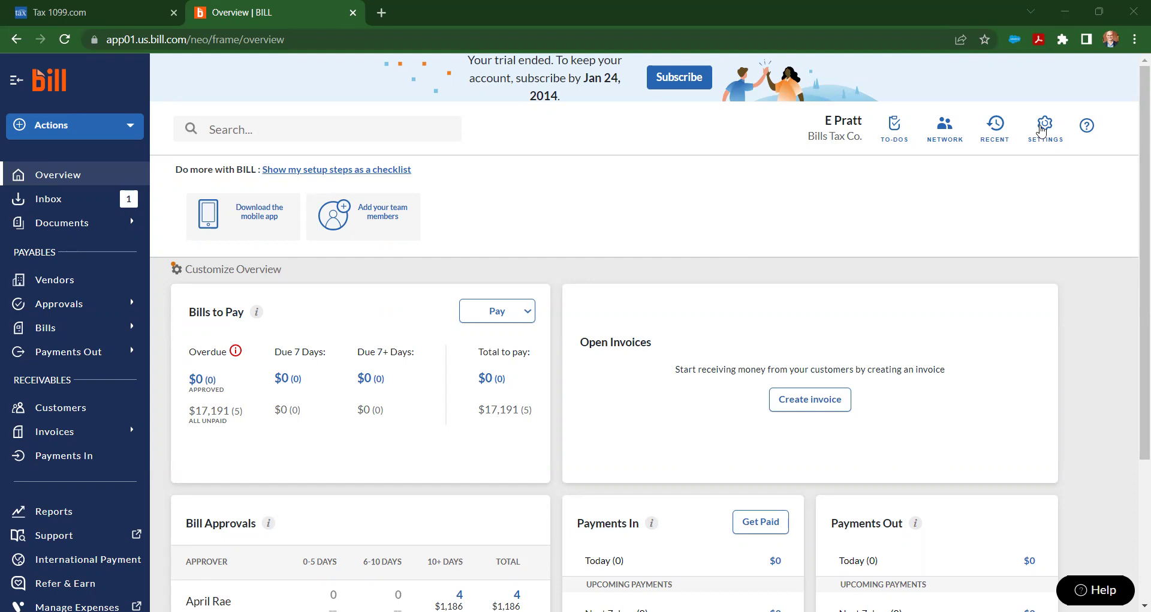
# Step: Go to Settings > Sync & Integrations > App Center and open the Tax1099.com card
pyautogui.click(1043, 130)
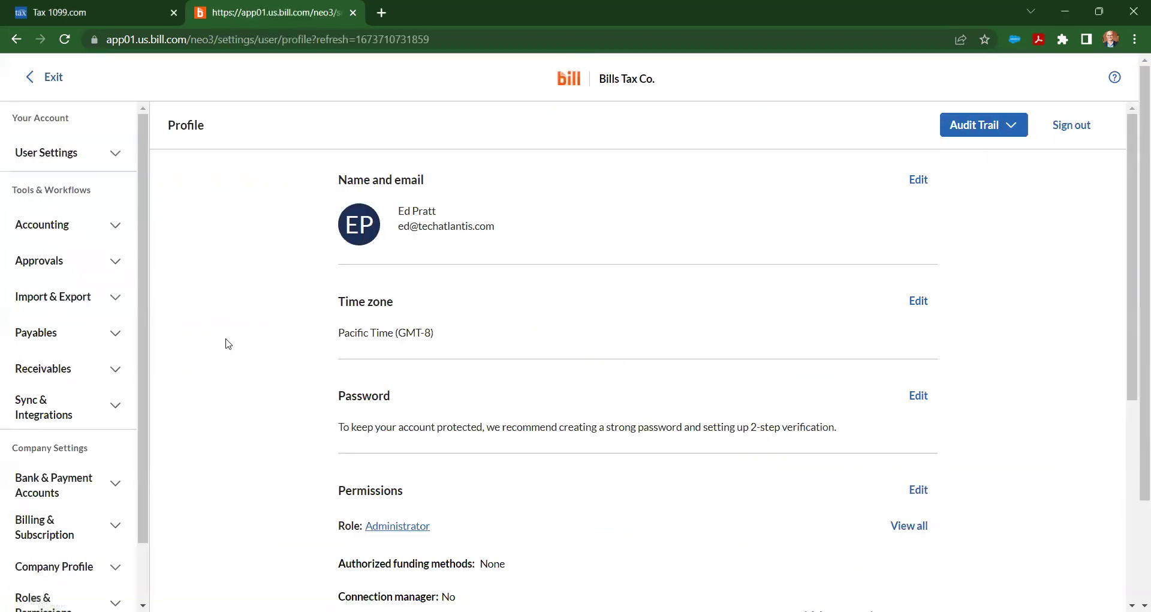
pyautogui.click(85, 403)
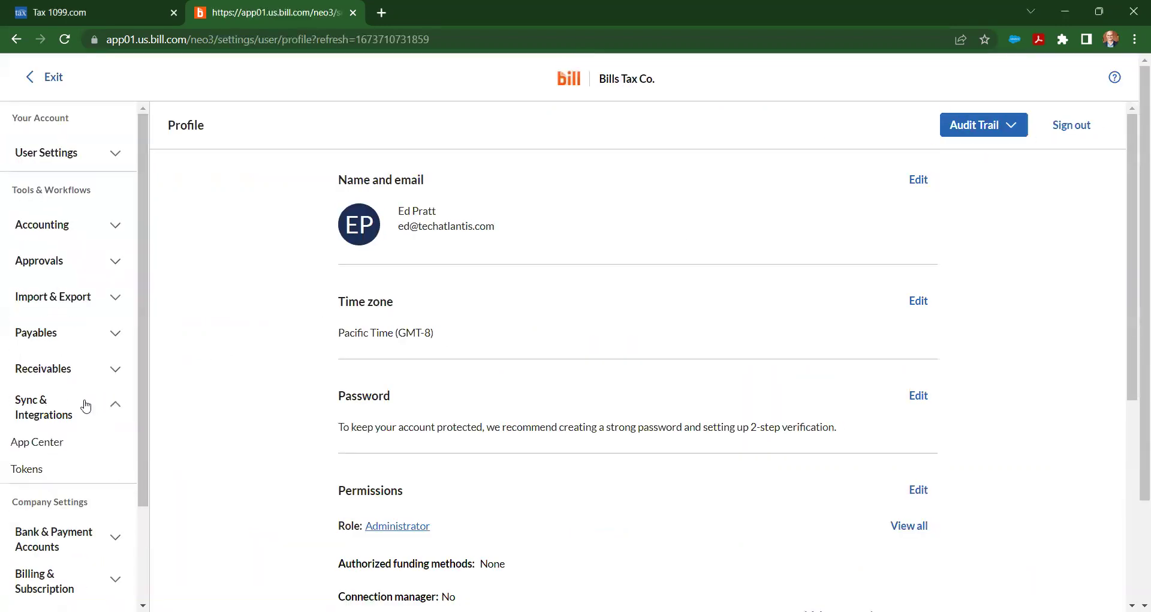
pyautogui.click(46, 451)
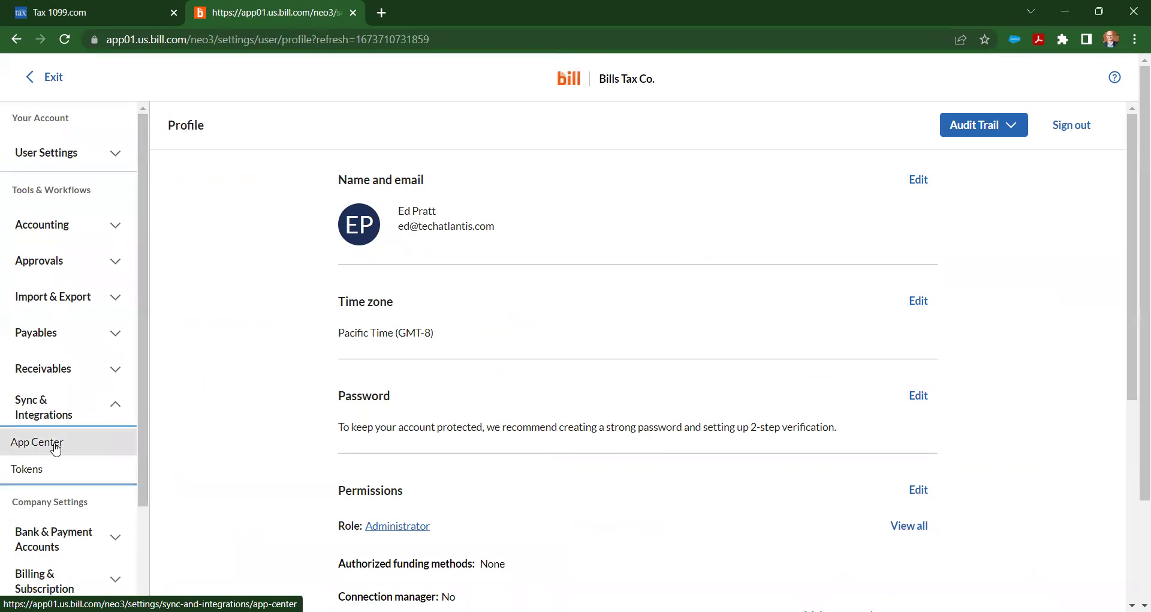
pyautogui.scroll(-2, 252, 297)
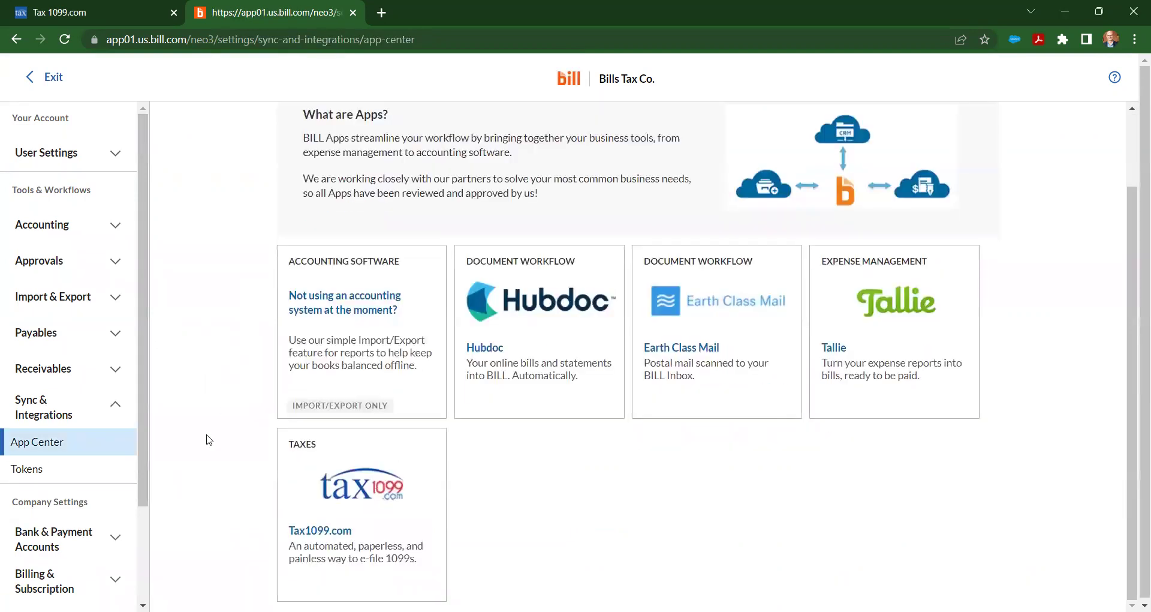
pyautogui.click(344, 497)
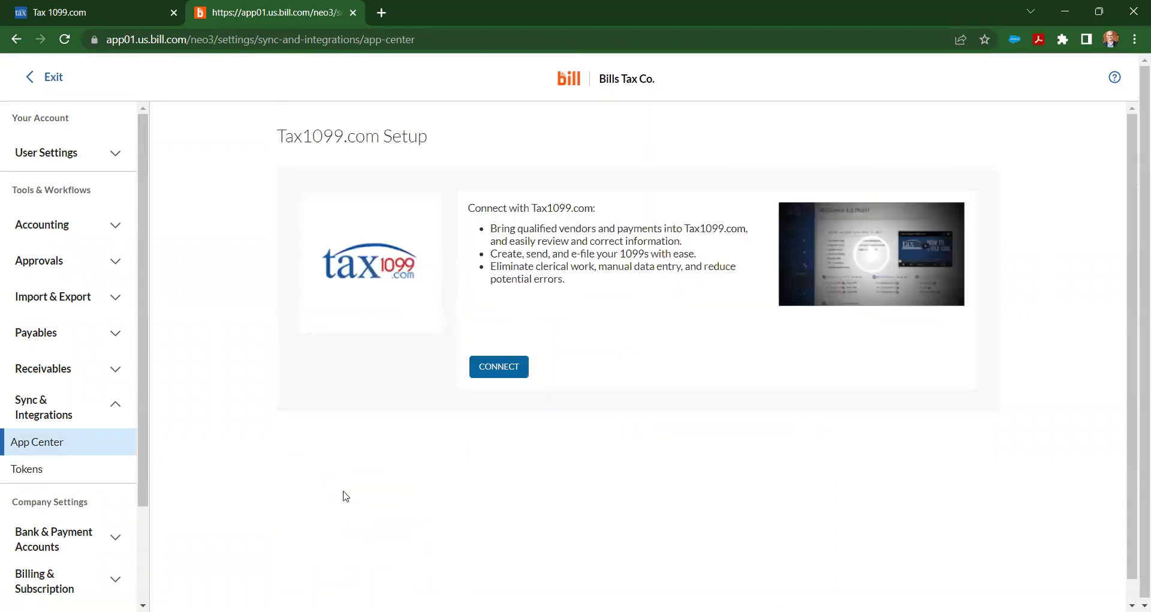
# Step: Connect BILL to Tax1099.com and log in to reach the Bill.com Companies page
pyautogui.click(491, 375)
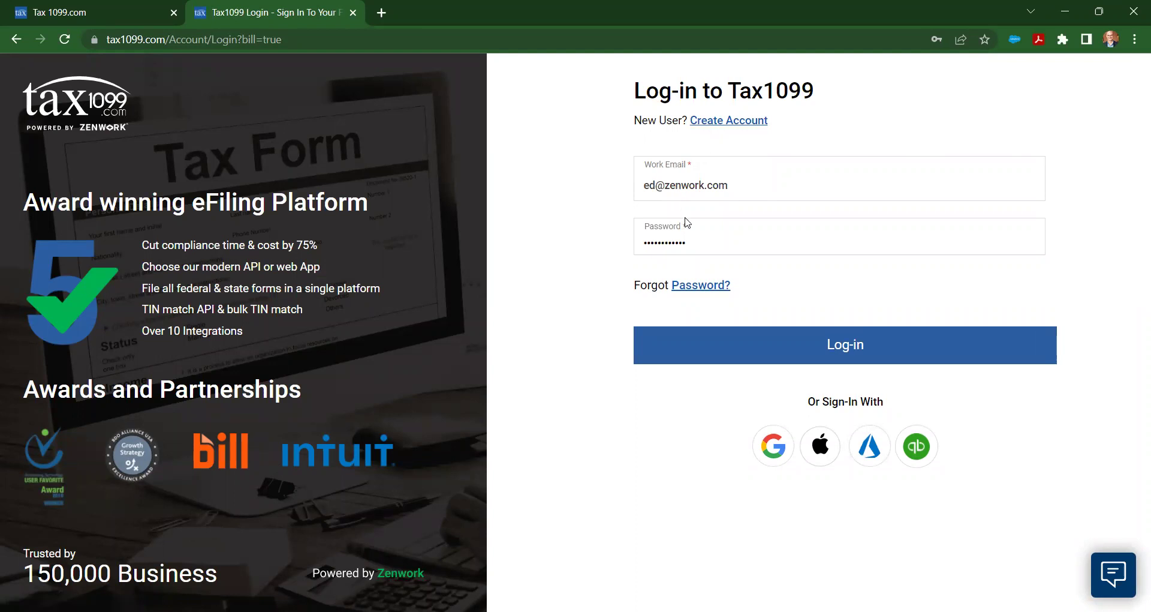
pyautogui.click(802, 346)
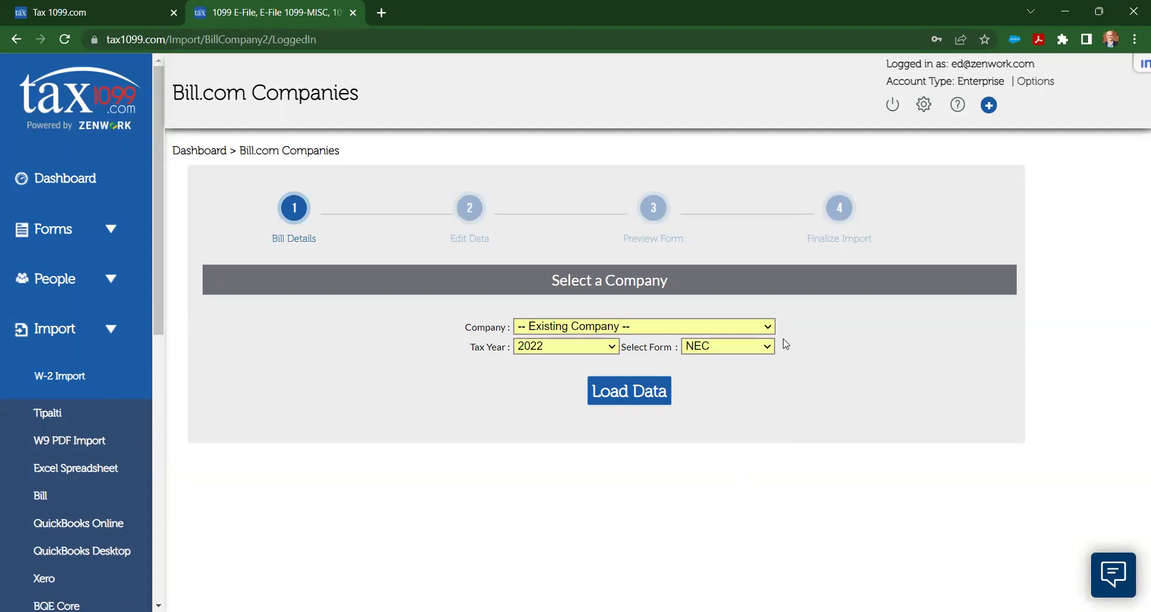
# Step: Load Bills Tax Co.'s 2022 NEC form data
pyautogui.click(761, 332)
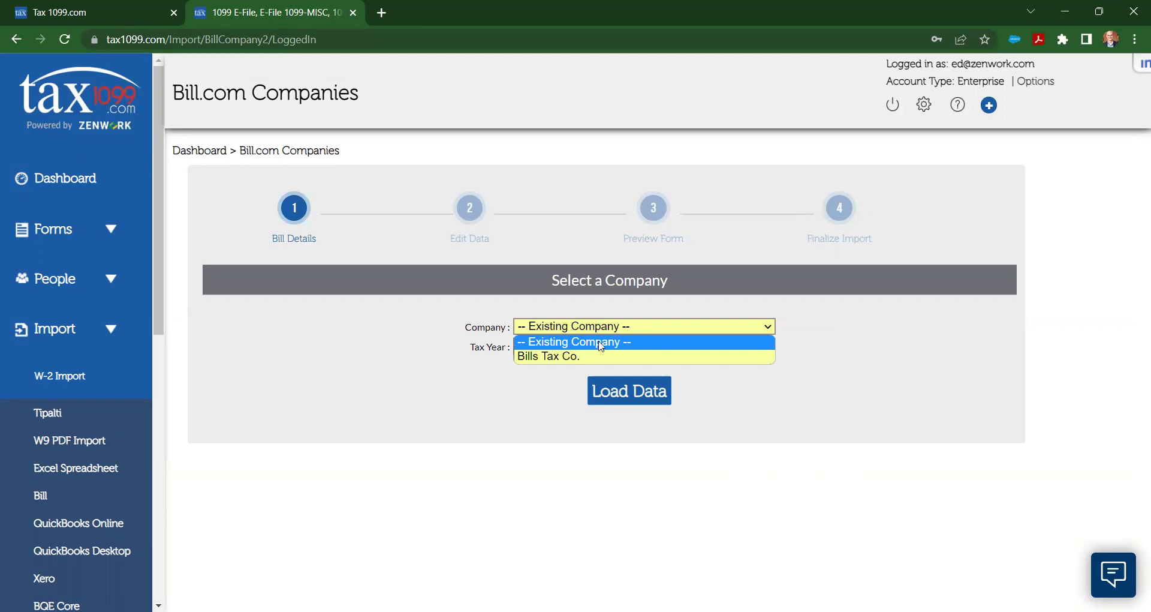
pyautogui.click(574, 357)
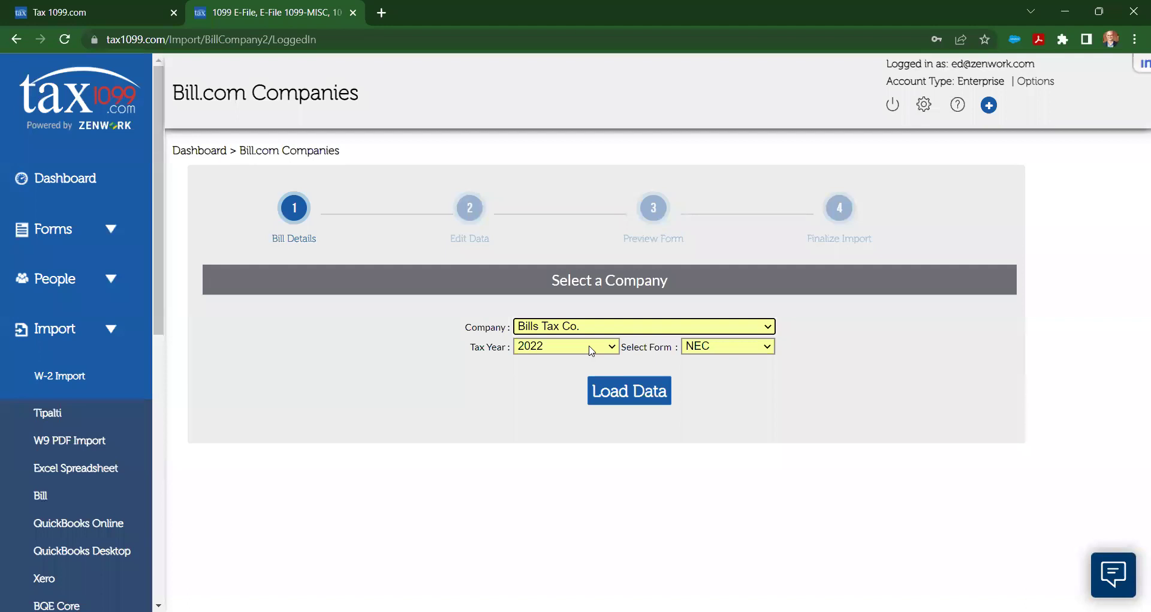
pyautogui.click(591, 350)
pyautogui.click(591, 350)
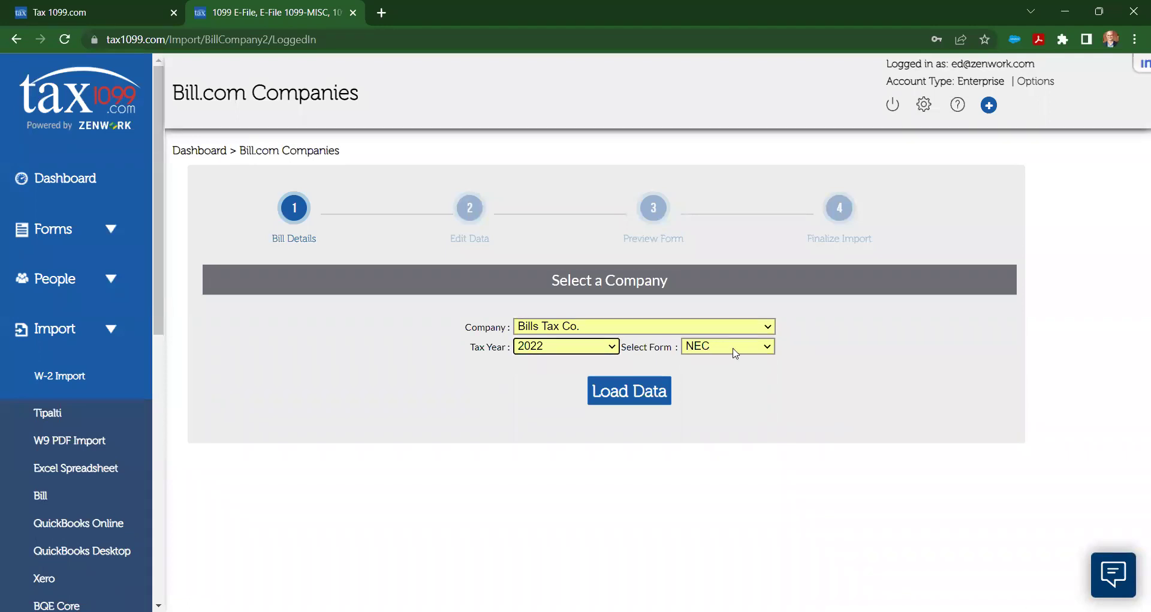
pyautogui.click(735, 353)
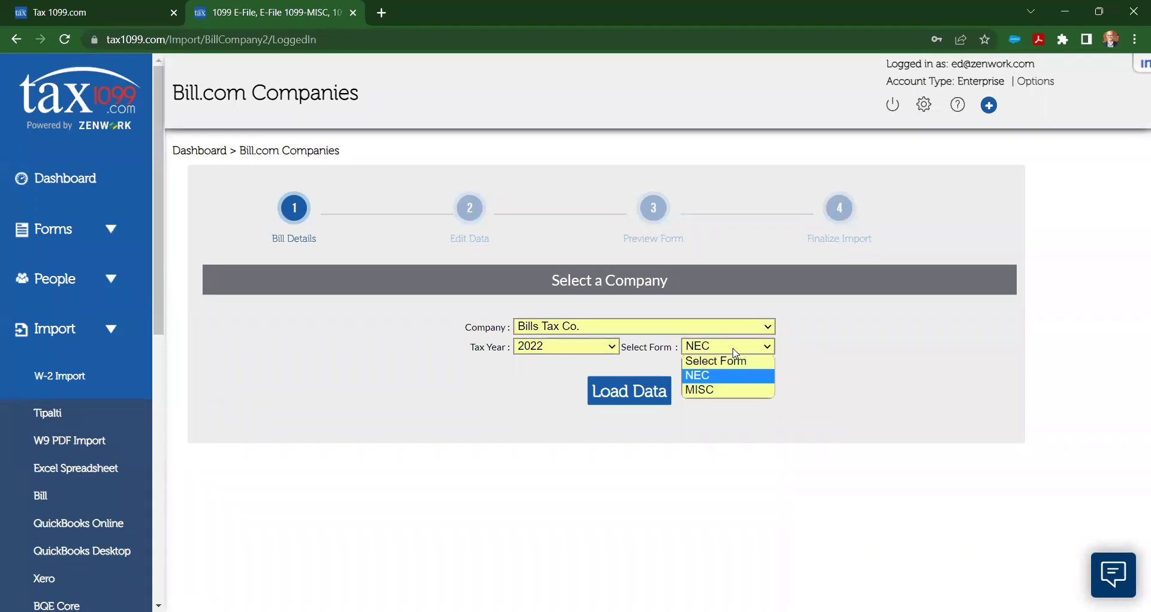
pyautogui.click(724, 382)
pyautogui.click(646, 390)
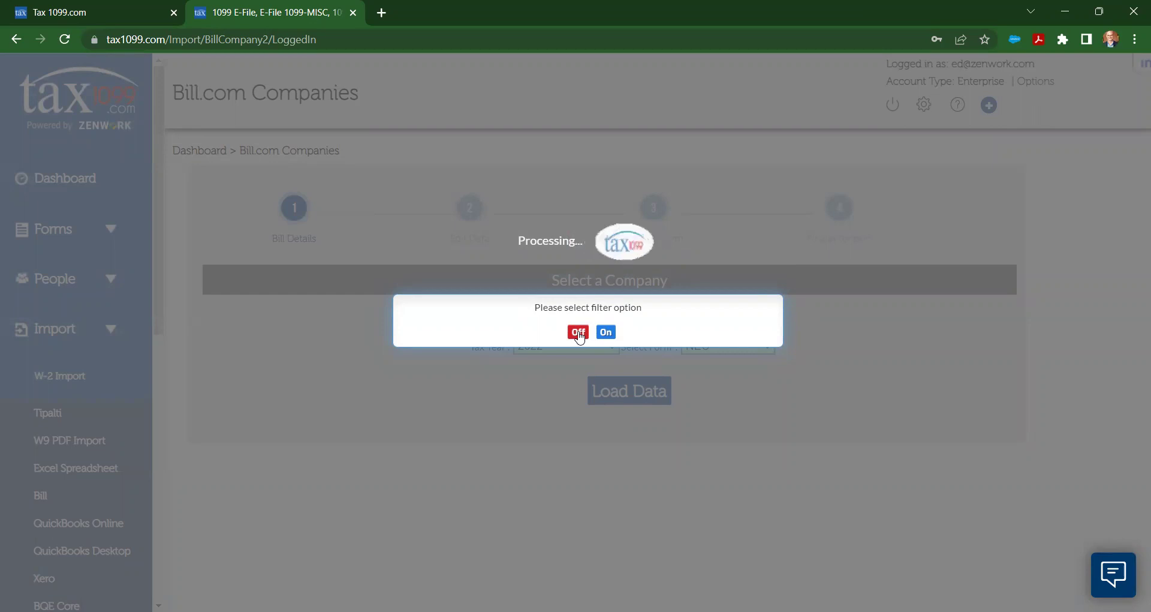
# Step: Answer the filter-option prompt to reach the Bulk Import Edit Data grid
pyautogui.click(607, 331)
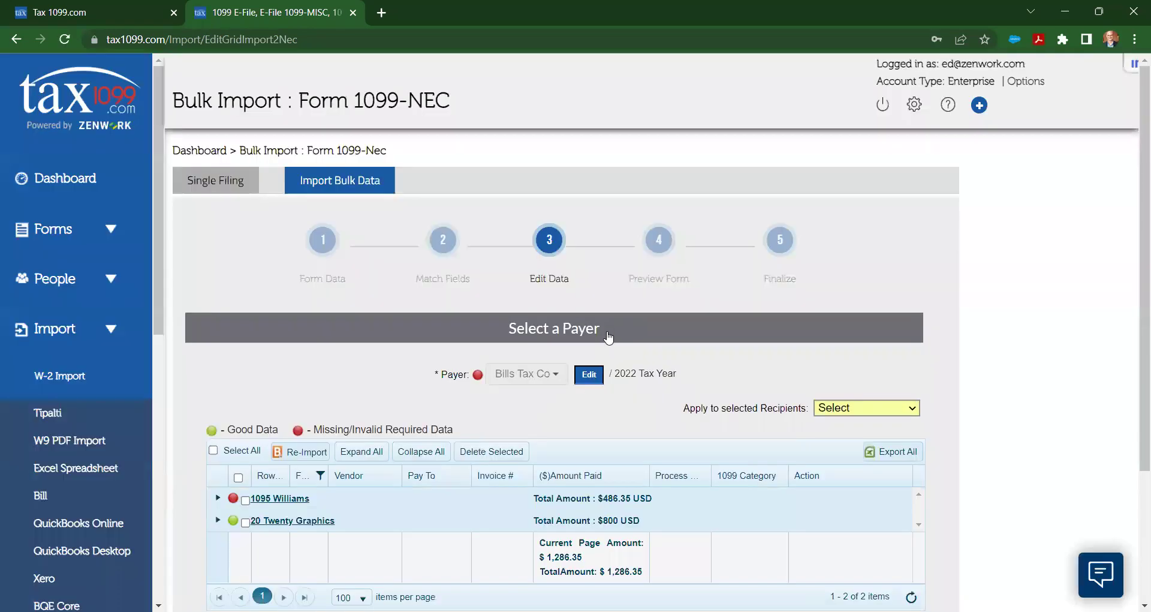
pyautogui.scroll(-2, 609, 337)
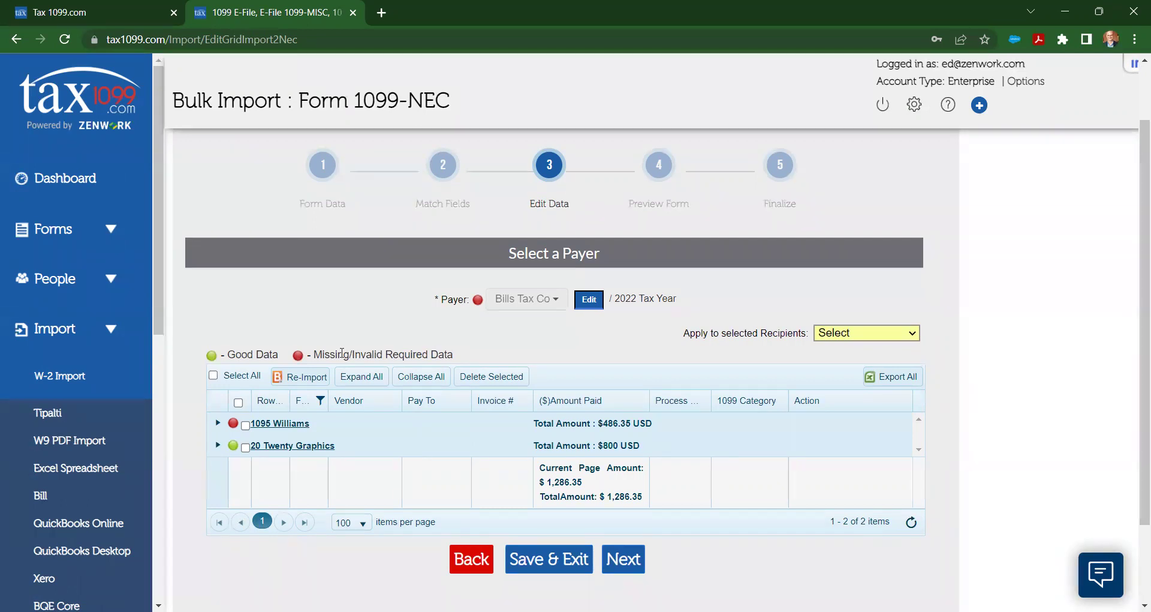
pyautogui.rightClick(342, 352)
pyautogui.click(311, 326)
# Step: Enter the Bills Tax Co payer's EIN in Edit Payer and update it
pyautogui.click(591, 304)
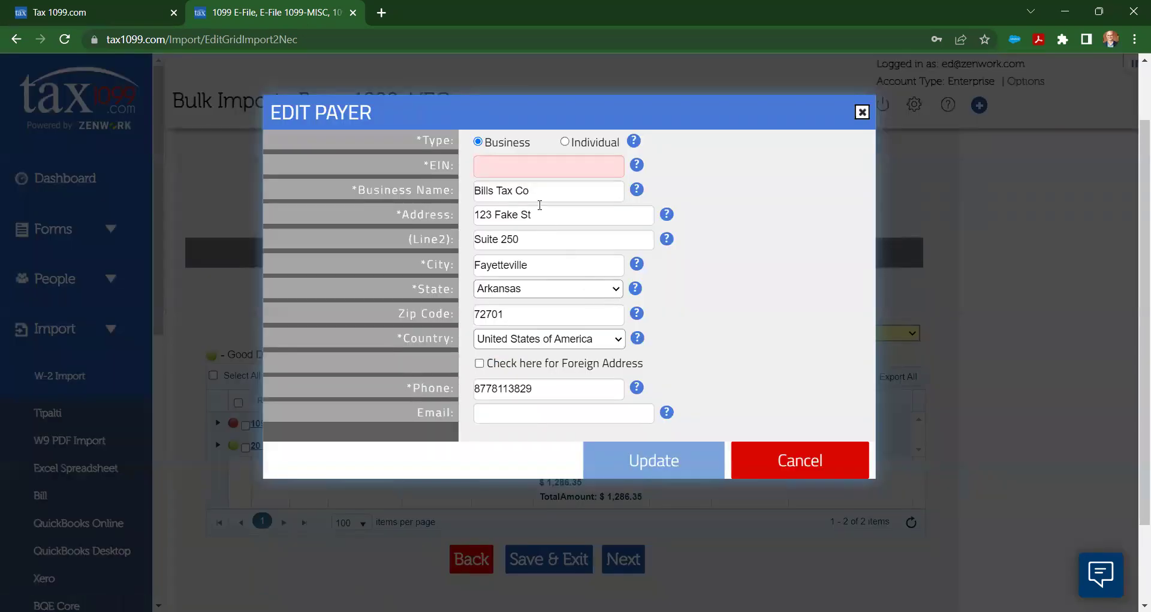
pyautogui.click(507, 168)
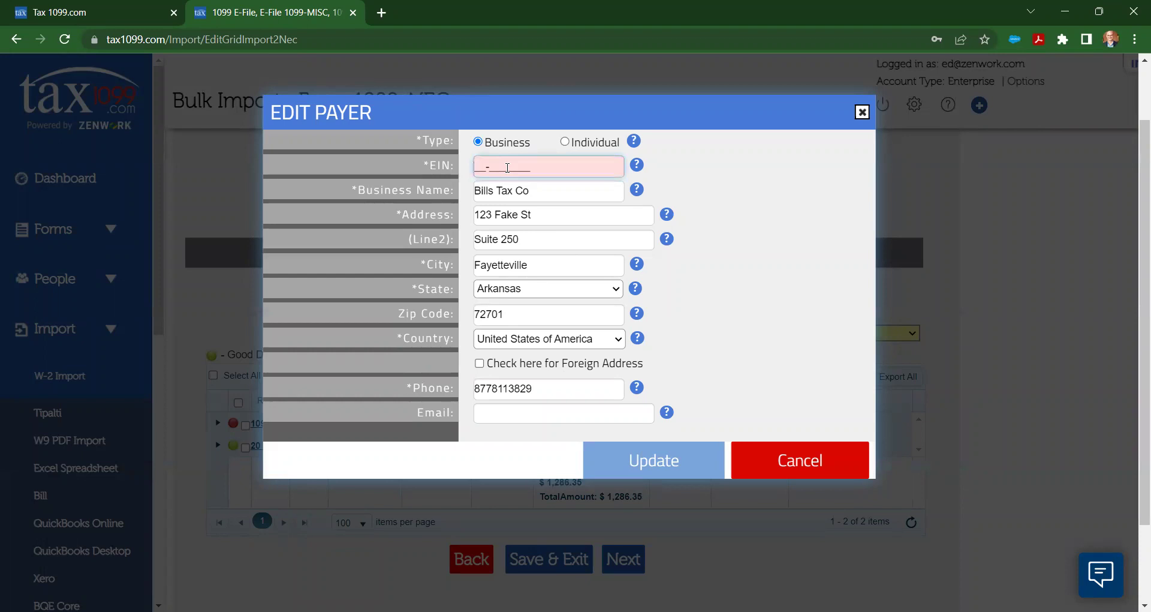
pyautogui.click(637, 313)
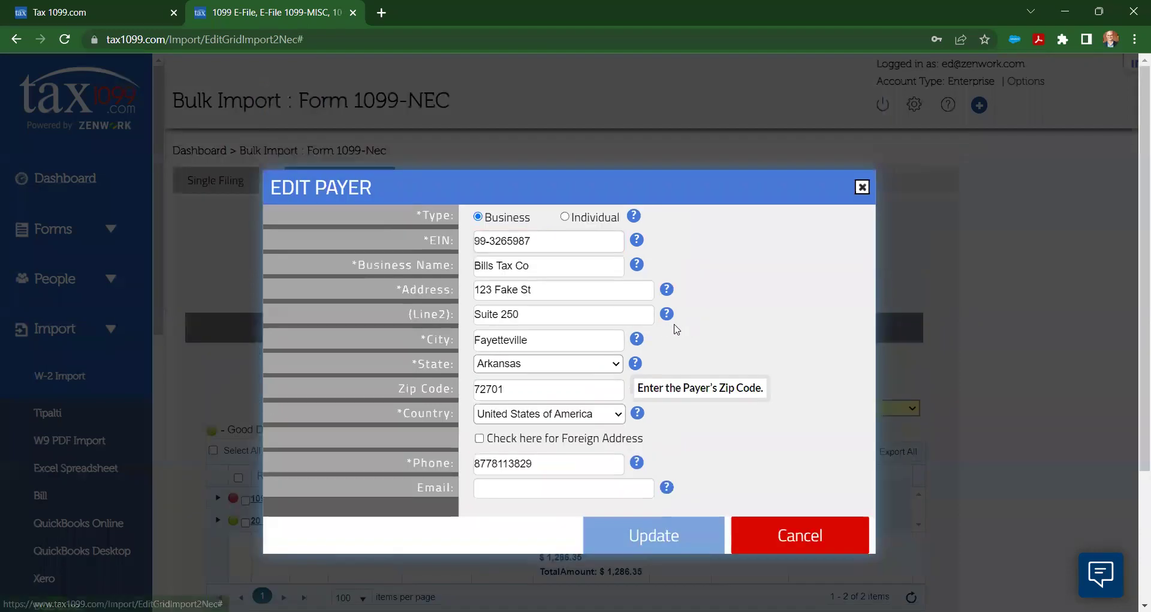
pyautogui.click(656, 529)
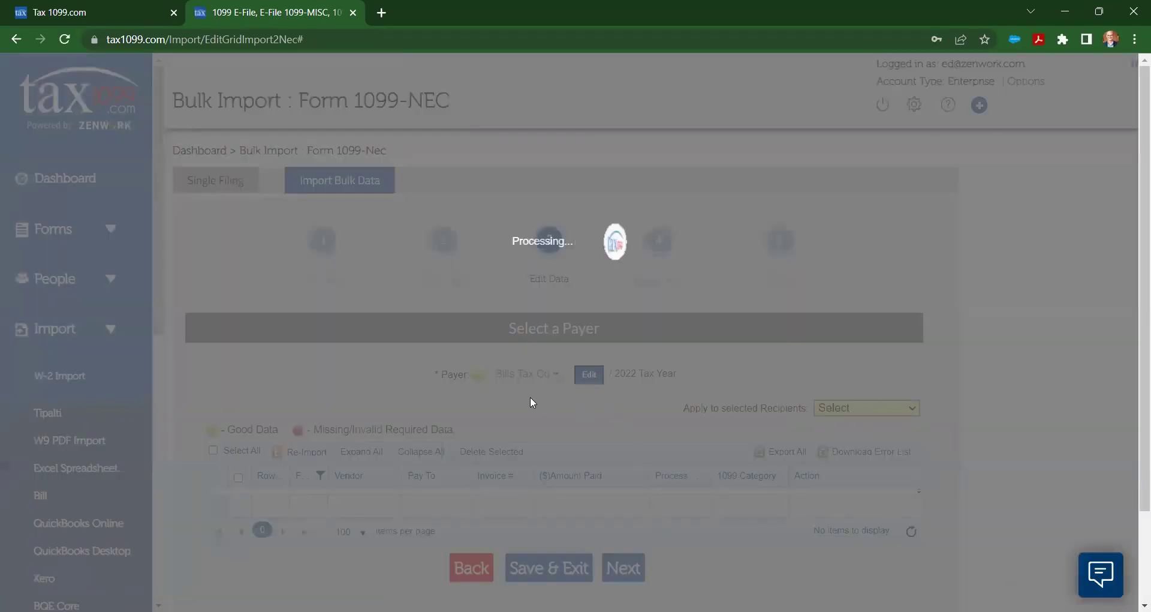
# Step: Expand, collapse, then re-expand the 1095 Williams and 20 Twenty Graphics detail rows
pyautogui.scroll(-1, 483, 412)
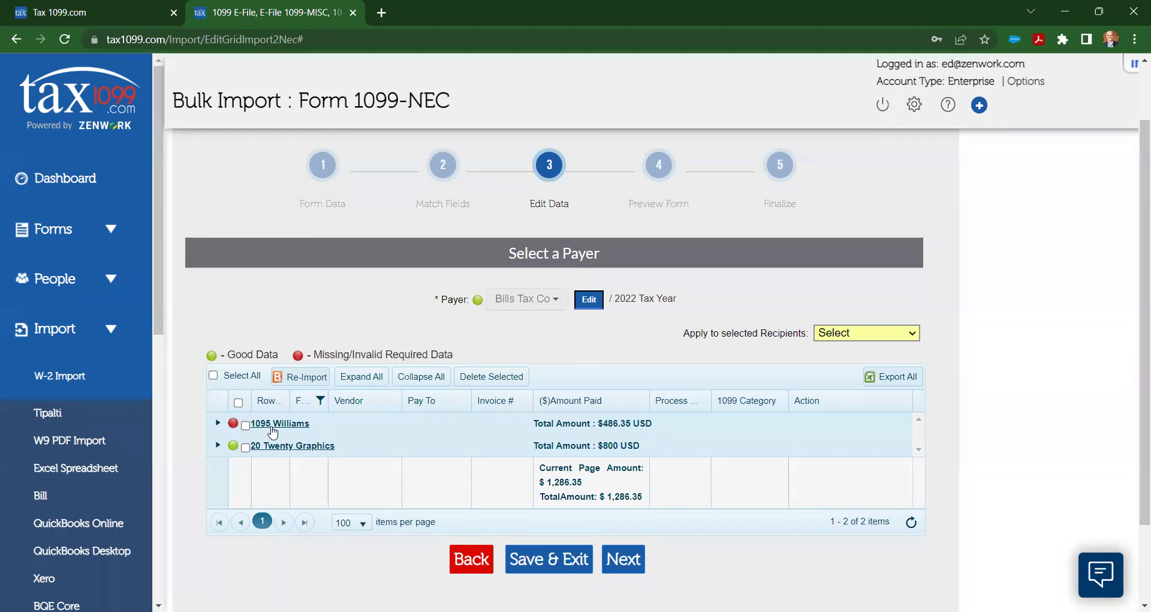
pyautogui.click(362, 377)
pyautogui.scroll(-3, 393, 384)
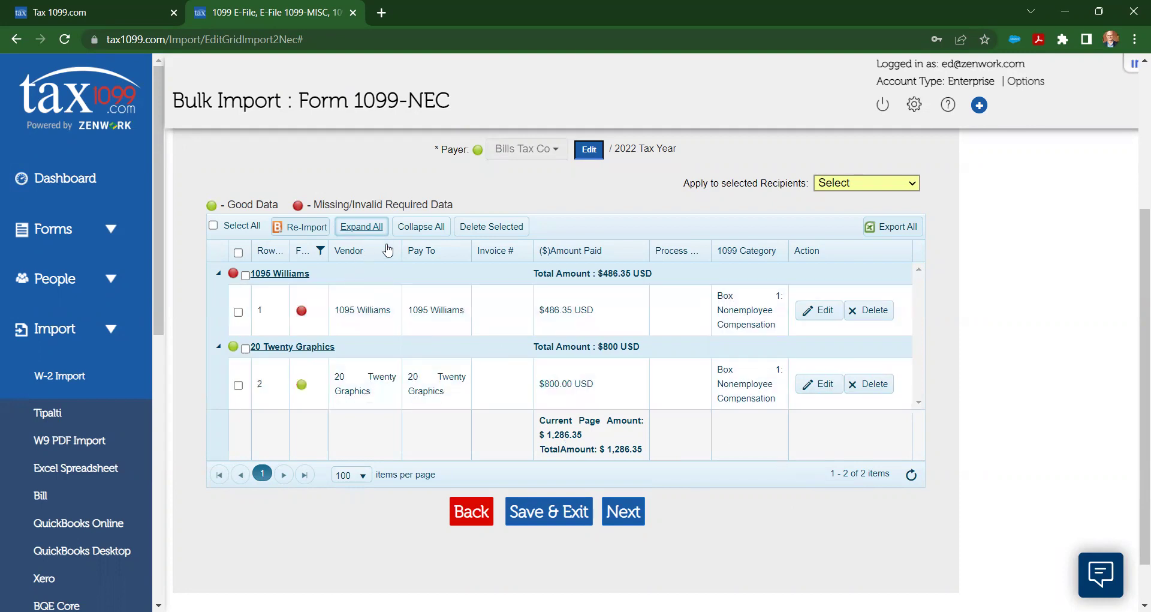
pyautogui.click(420, 228)
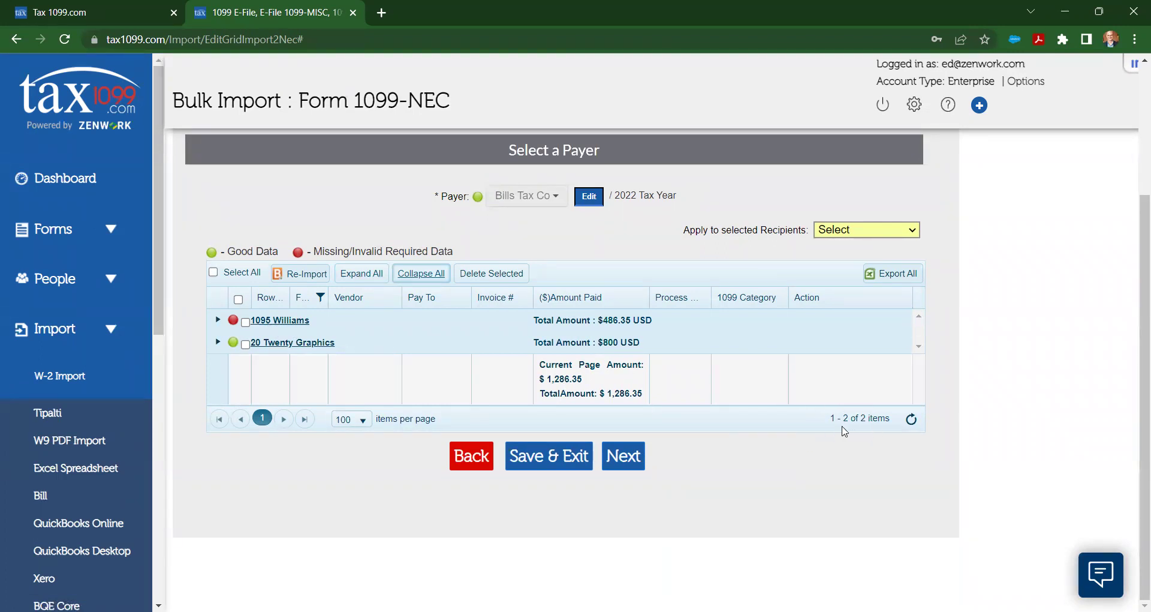
pyautogui.click(368, 274)
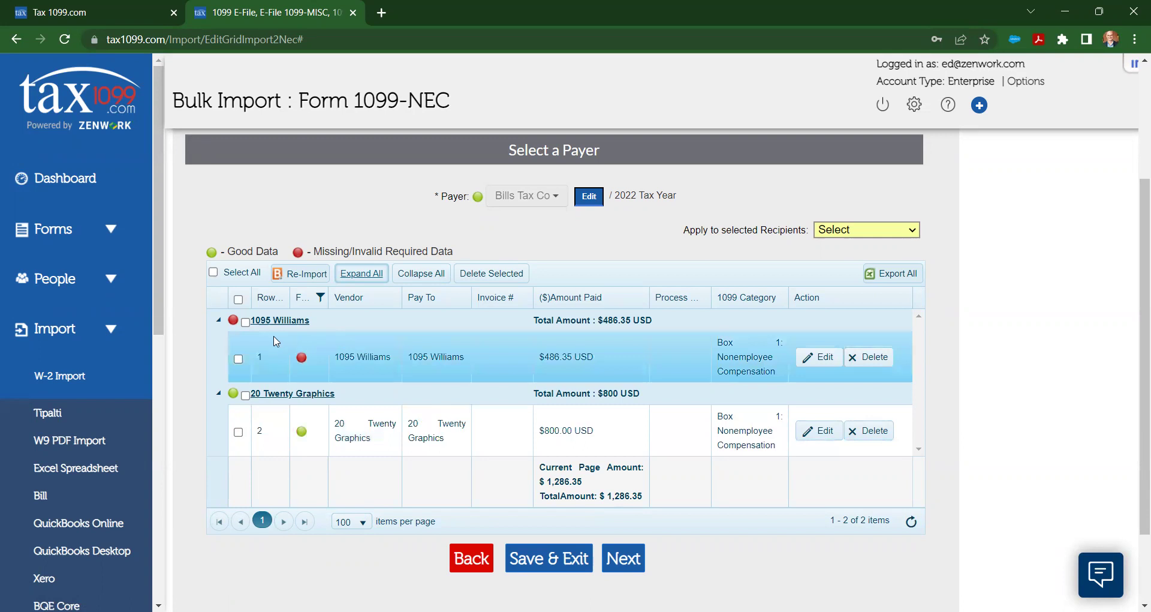
# Step: Filter the data-status column to the red-dot missing-data option, leaving only 1095 Williams
pyautogui.click(319, 298)
pyautogui.click(353, 341)
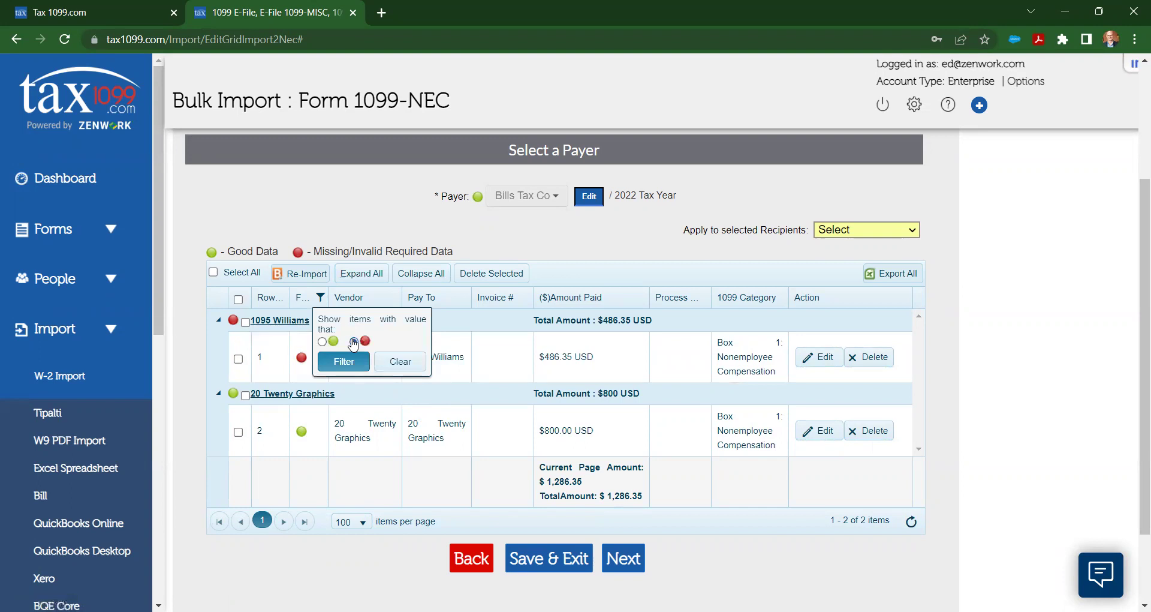
pyautogui.click(346, 360)
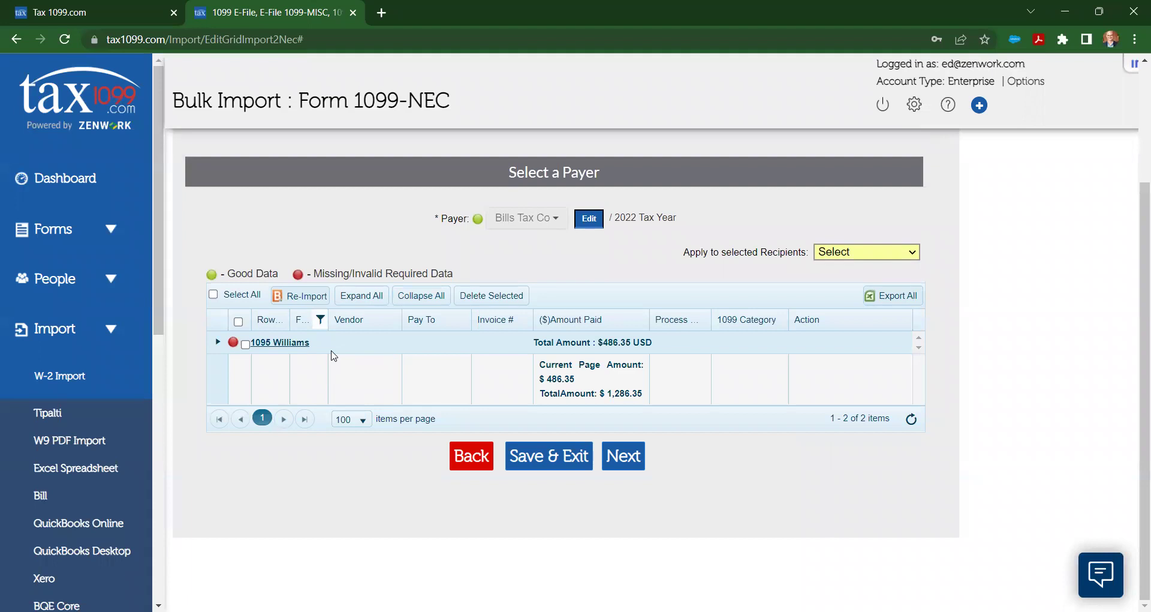
# Step: Set 1095 Williams' state to California in Edit Payee and update
pyautogui.click(273, 348)
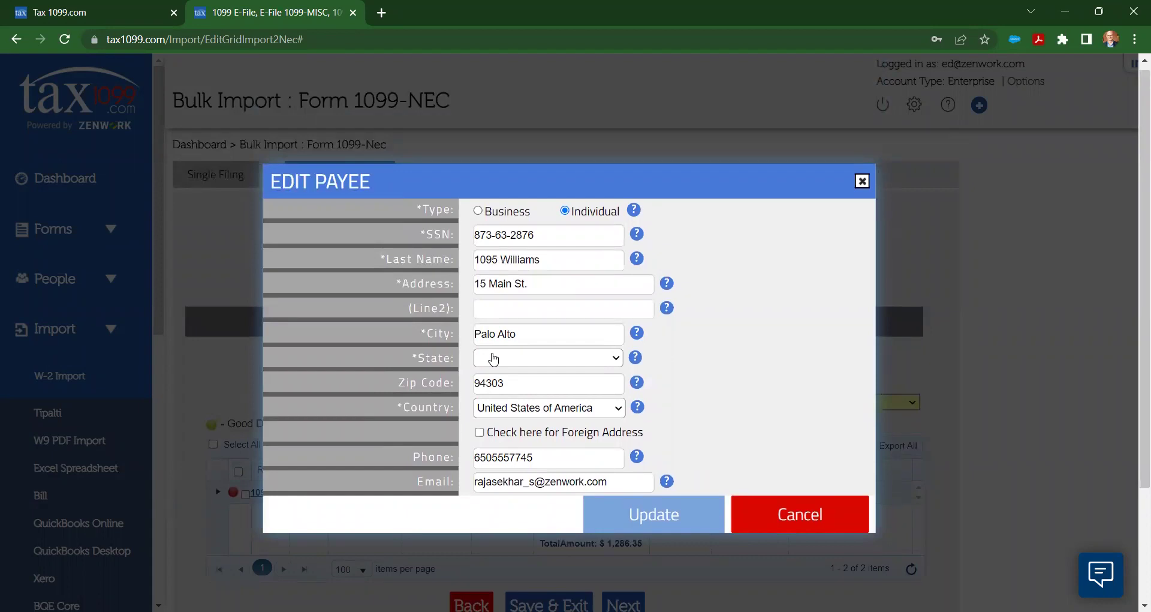
pyautogui.click(493, 359)
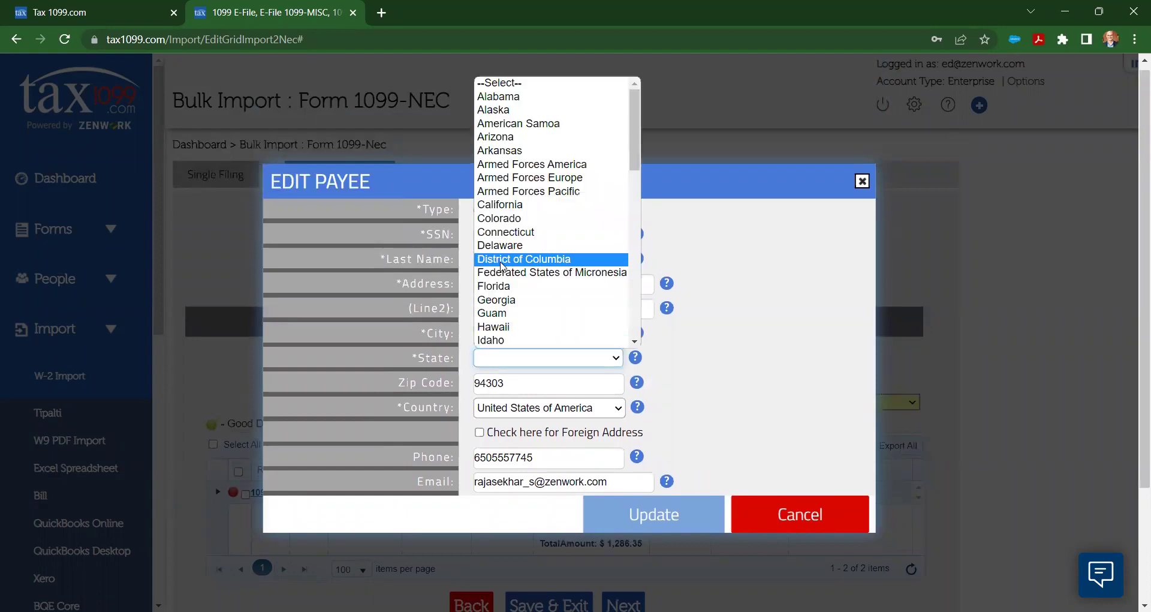
pyautogui.click(516, 206)
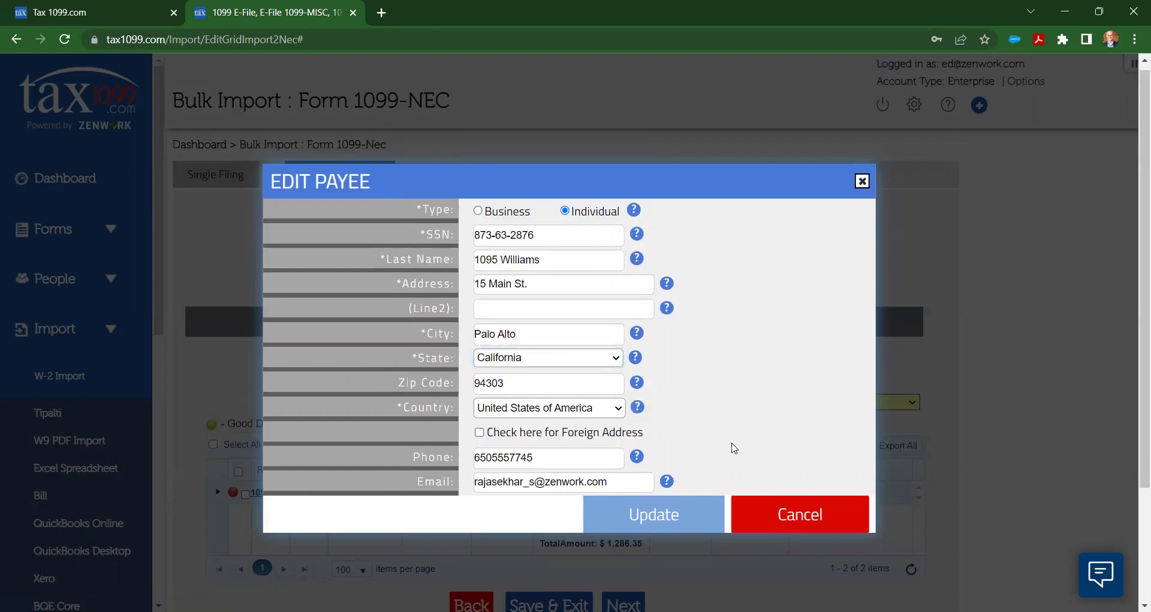
pyautogui.click(662, 512)
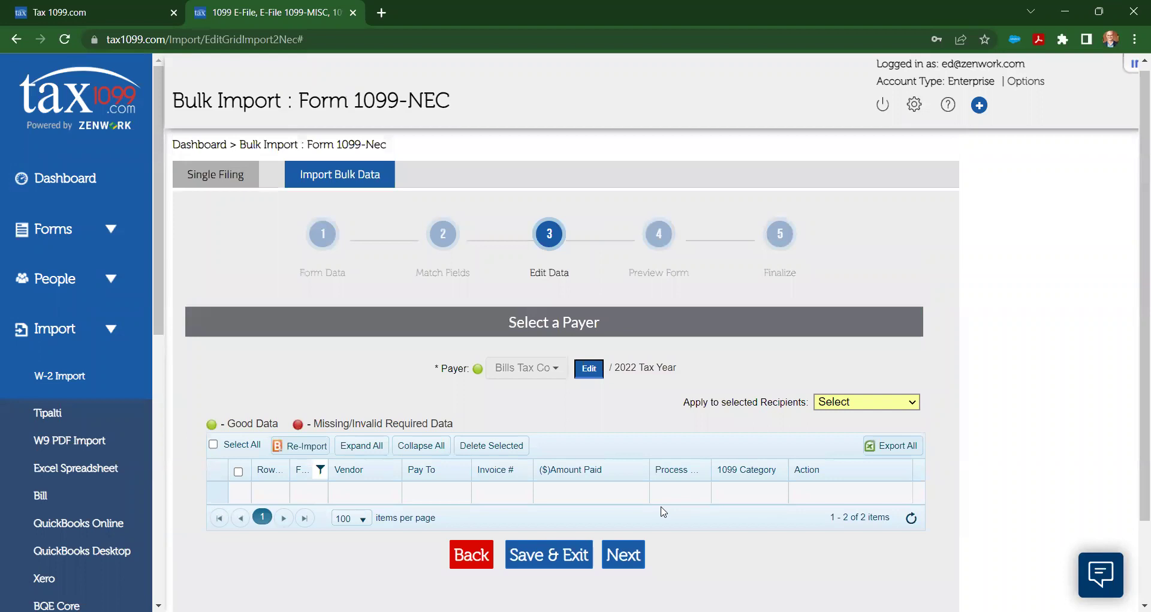
# Step: Clear the data-status filter and tick Select All for both recipients
pyautogui.click(321, 480)
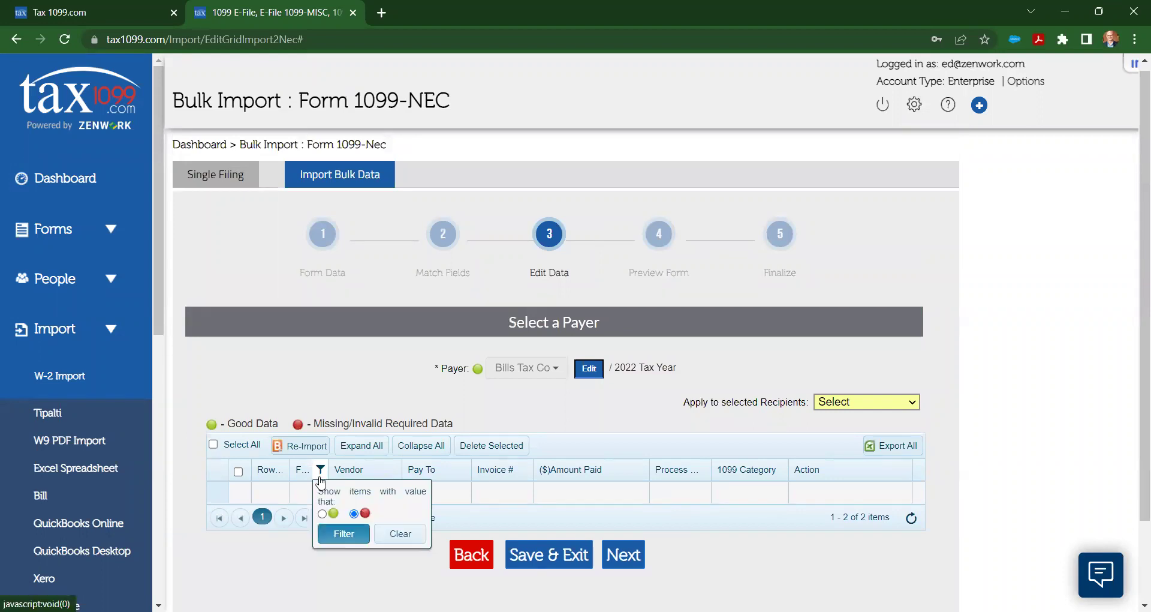
pyautogui.click(354, 514)
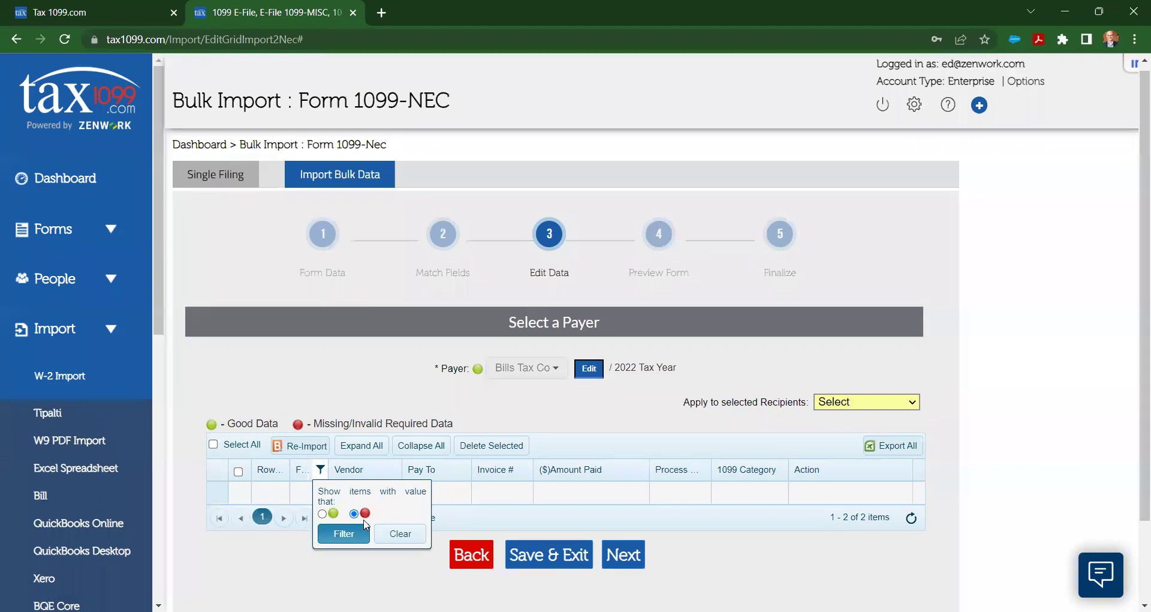
pyautogui.click(394, 533)
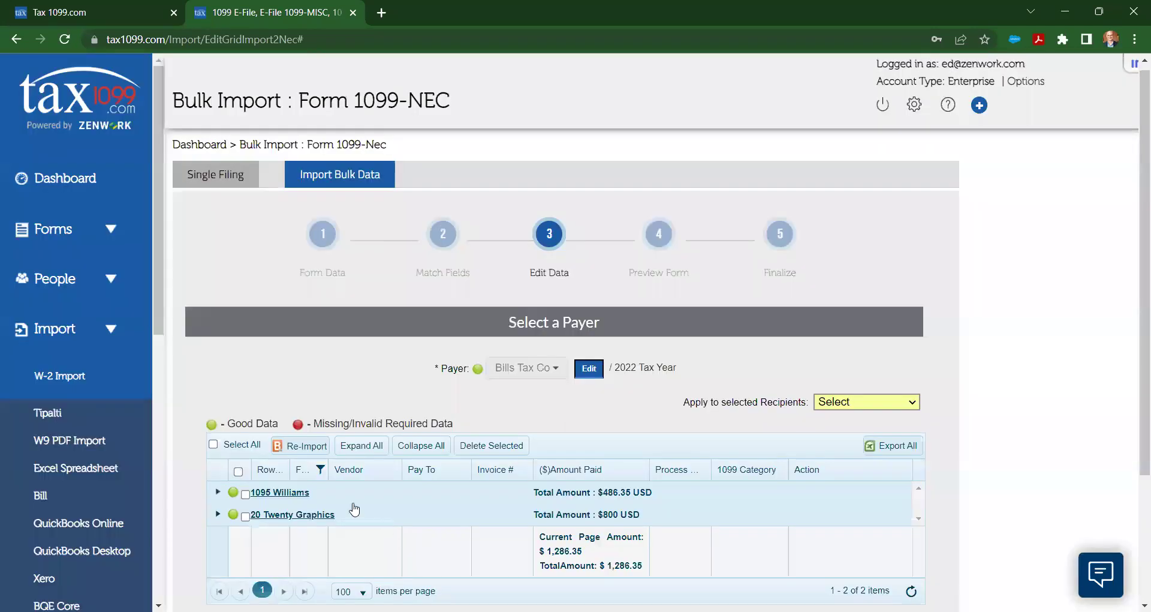
pyautogui.click(213, 444)
pyautogui.scroll(-3, 631, 475)
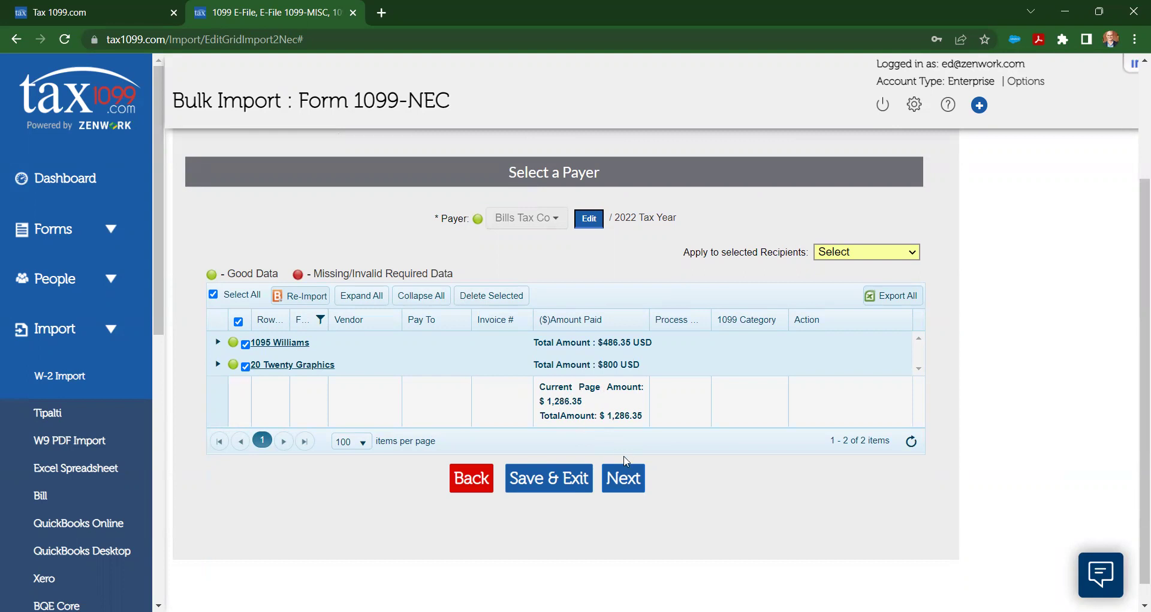
# Step: Upload both 1099-NEC records, confirm the success message, and select both forms
pyautogui.click(626, 480)
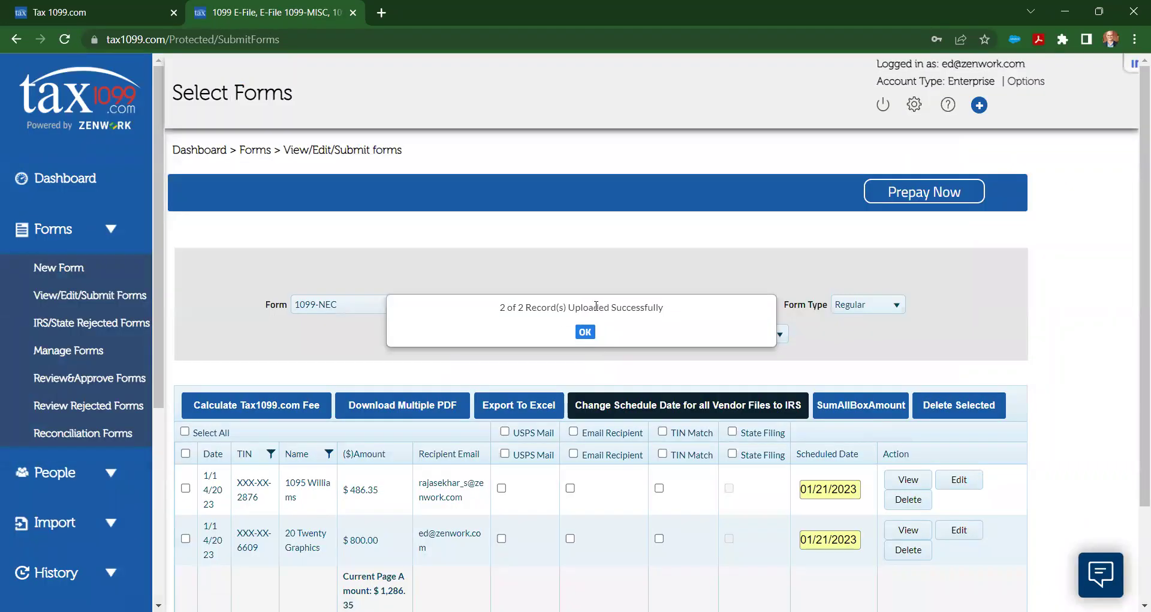
pyautogui.click(587, 331)
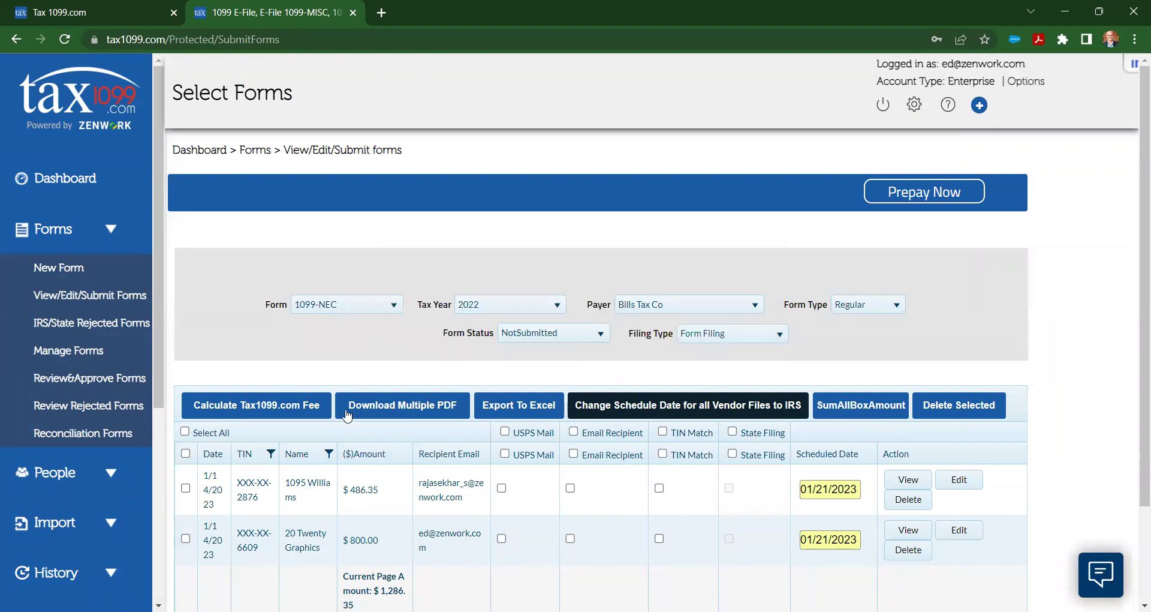
pyautogui.click(184, 431)
# Step: Select USPS Mail delivery for both 1099-NEC forms via the column header checkbox
pyautogui.click(505, 432)
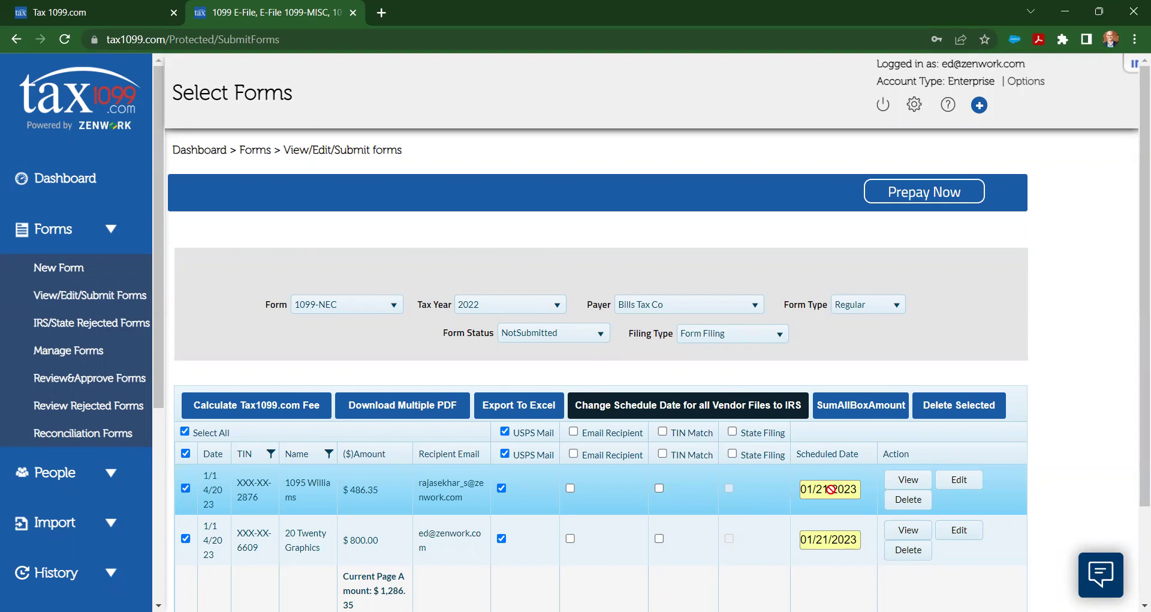
pyautogui.moveTo(831, 490)
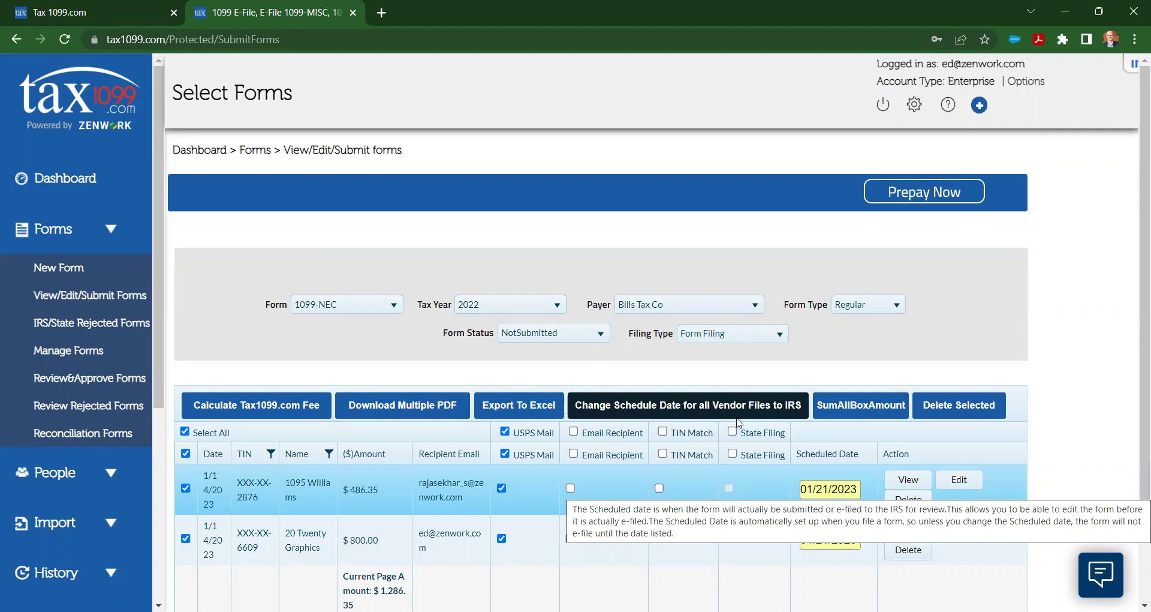
# Step: Change the IRS schedule date for all vendor files to 01/31/2023
pyautogui.click(715, 405)
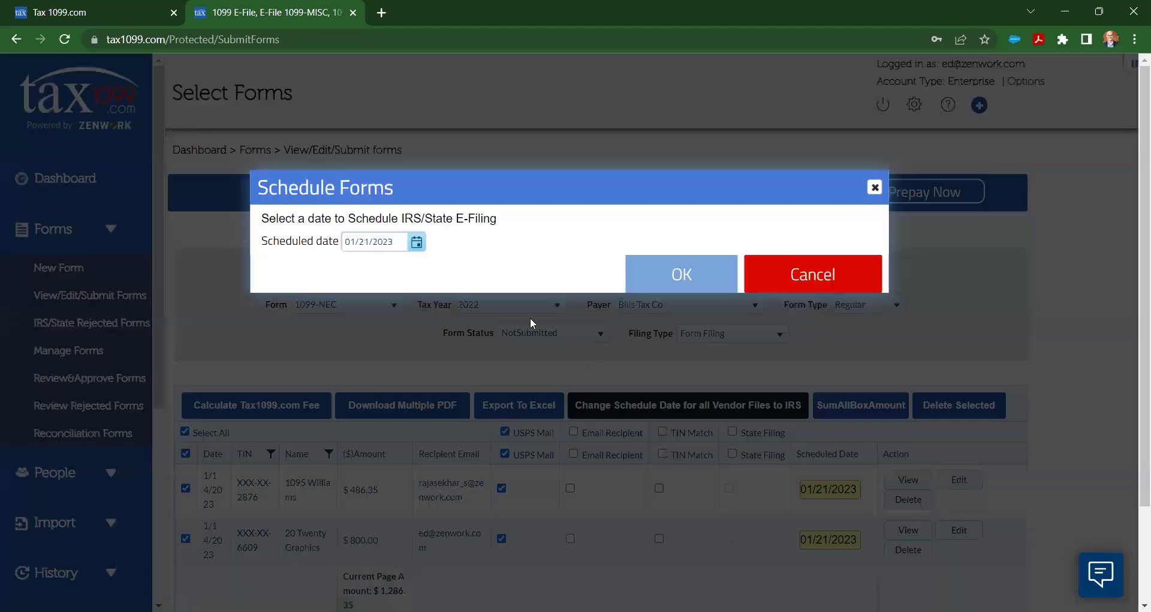
pyautogui.click(416, 242)
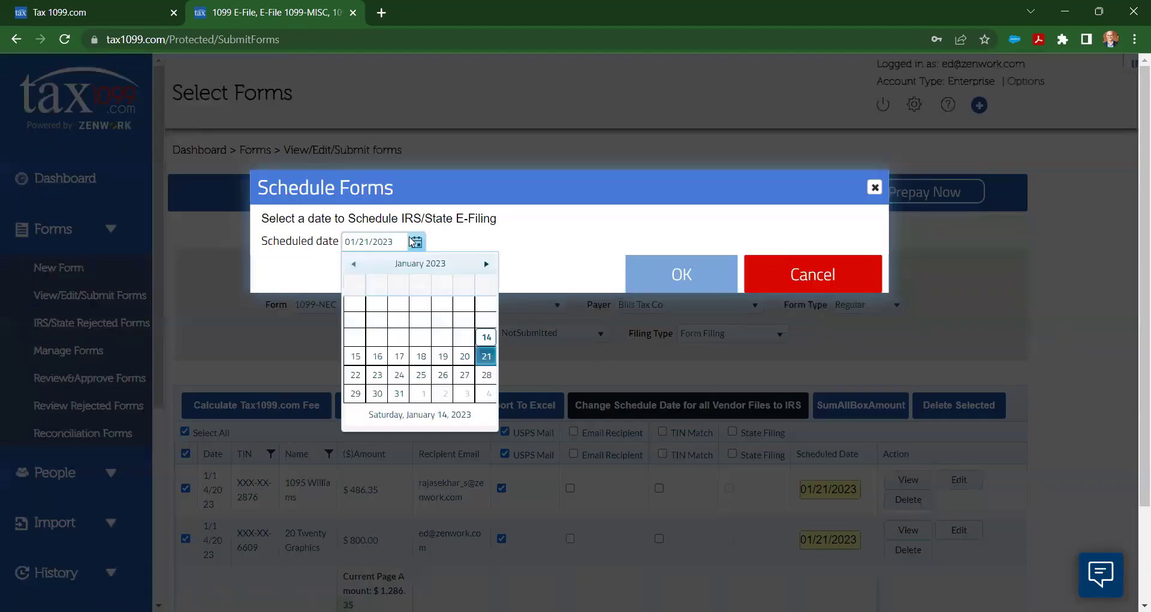
pyautogui.click(400, 393)
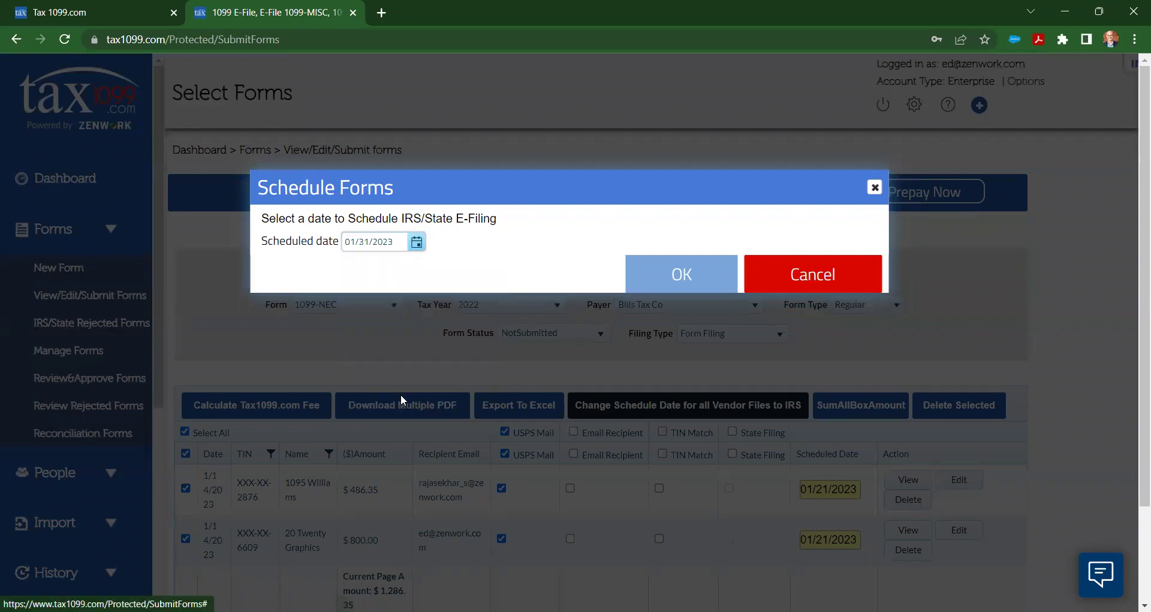
pyautogui.click(675, 275)
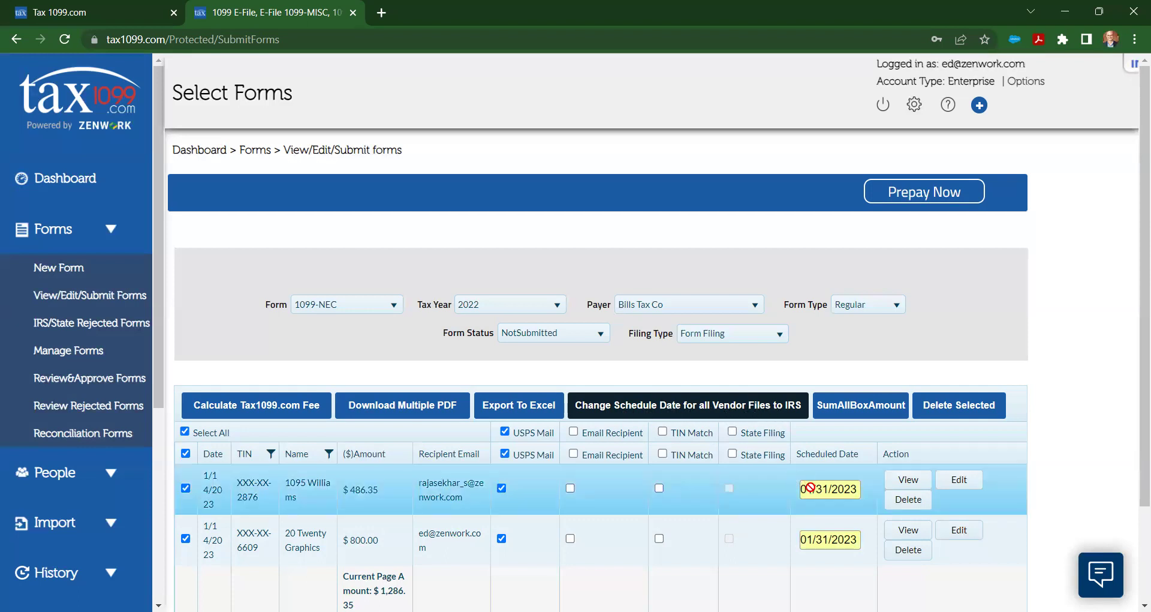
pyautogui.moveTo(810, 487)
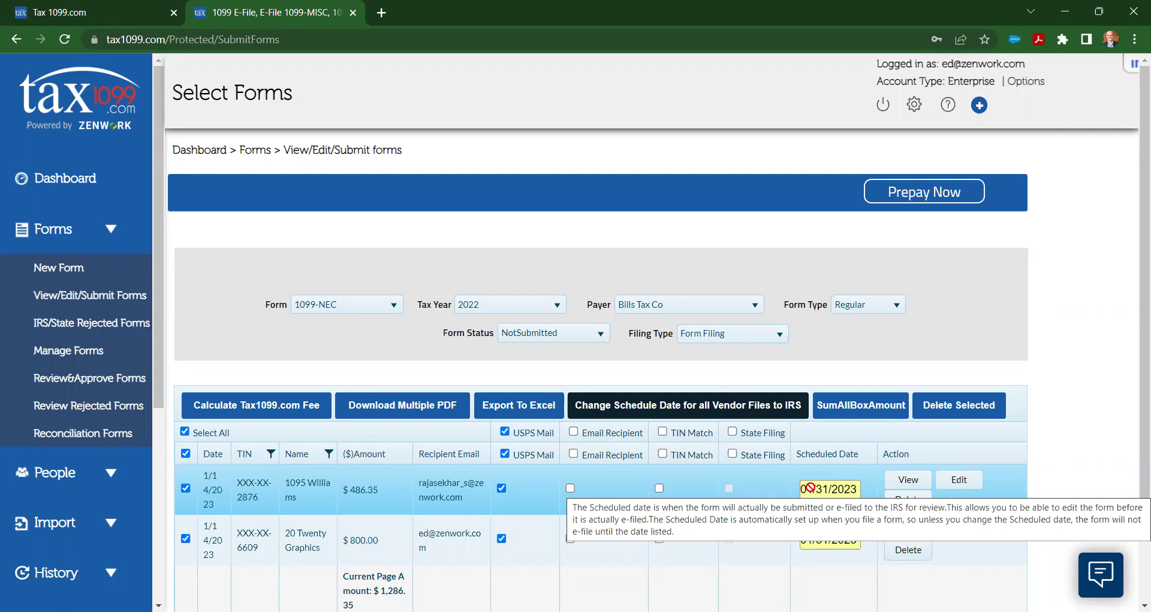
pyautogui.scroll(-2, 809, 487)
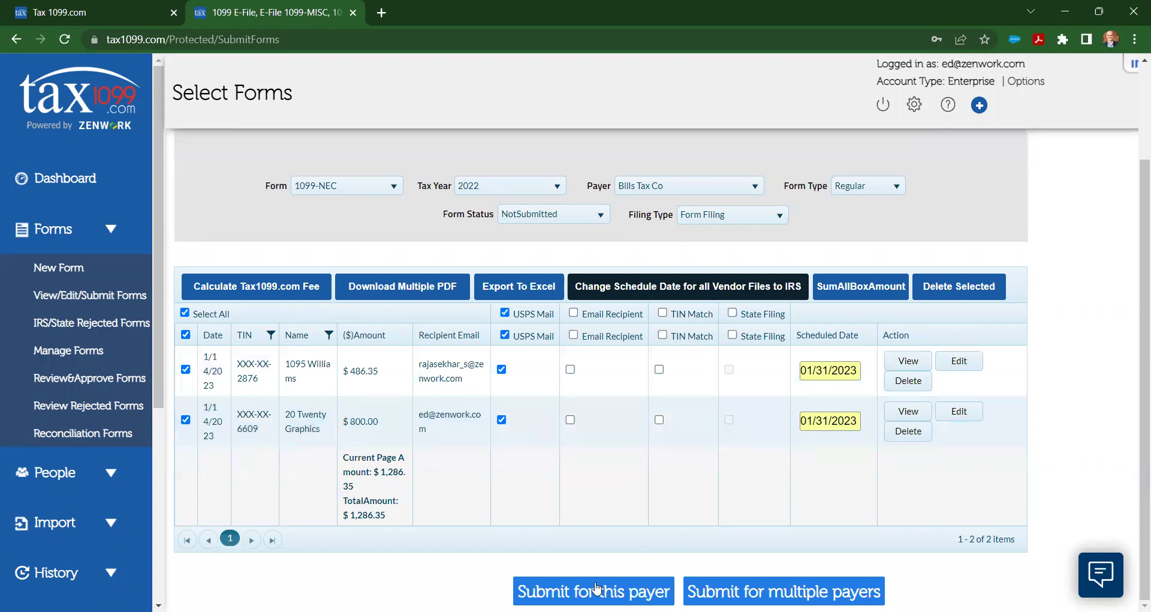